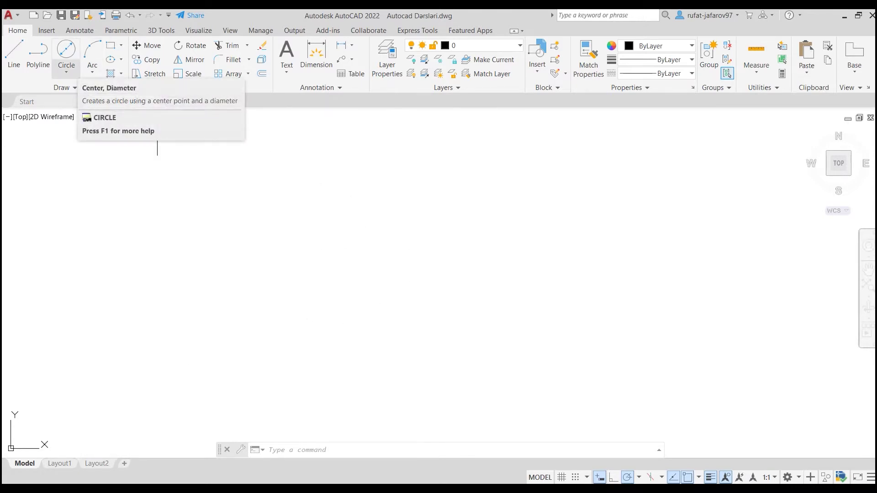
Open the Circle drop-down on the Draw panel to show the circle-drawing options.
left_click(66, 72)
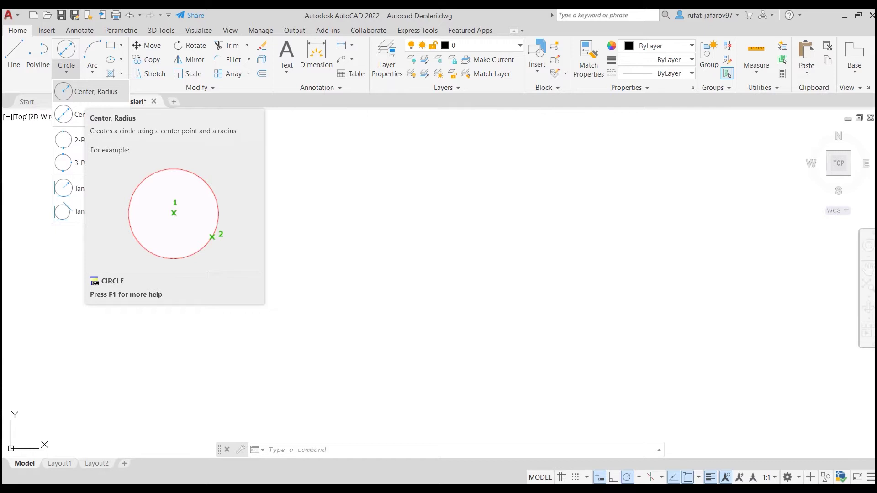
Draw a Center, Radius circle of radius 30 and select it to check.
left_click(91, 91)
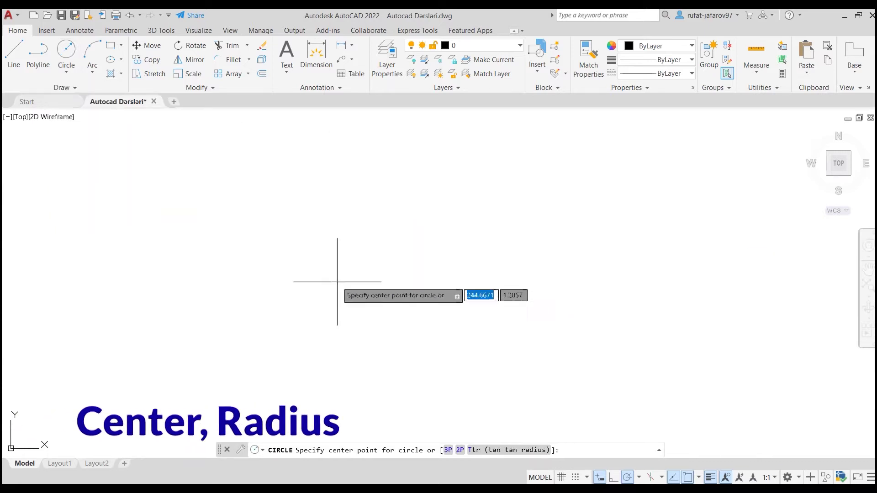
scroll(300, 252, "down", 2)
scroll(300, 256, "up", 1)
left_click(292, 265)
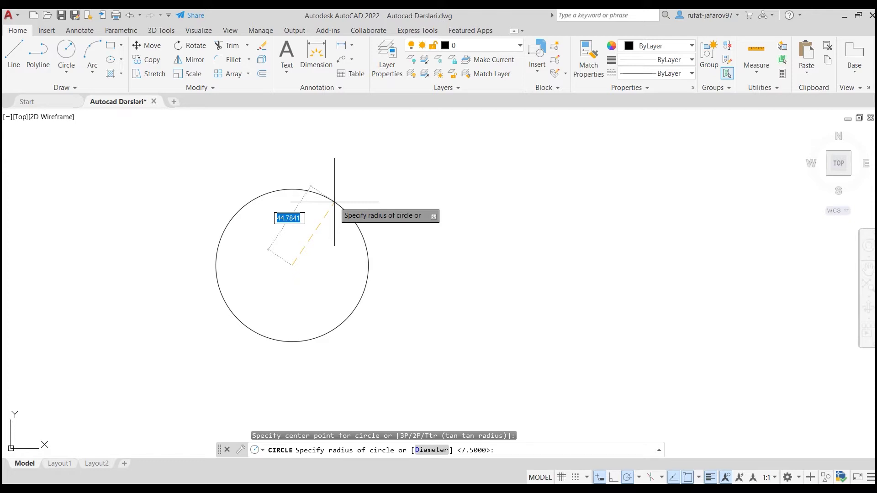
type("30")
key("Return")
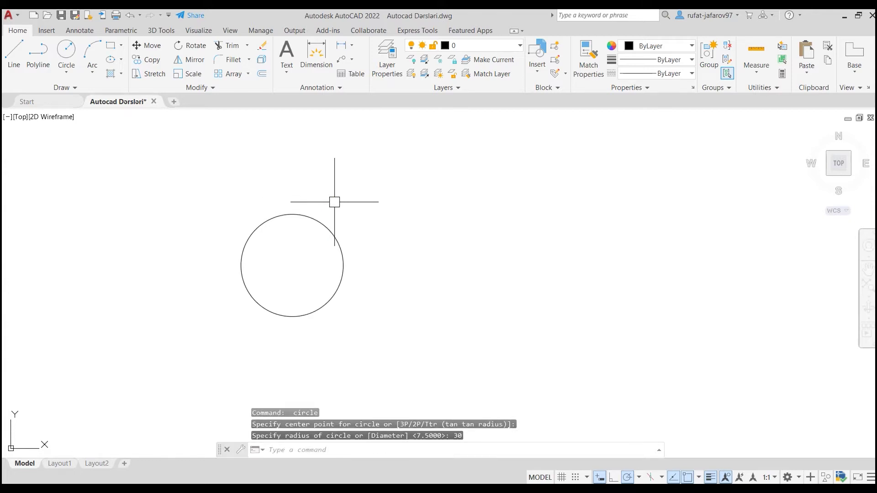
left_click(399, 183)
left_click(291, 272)
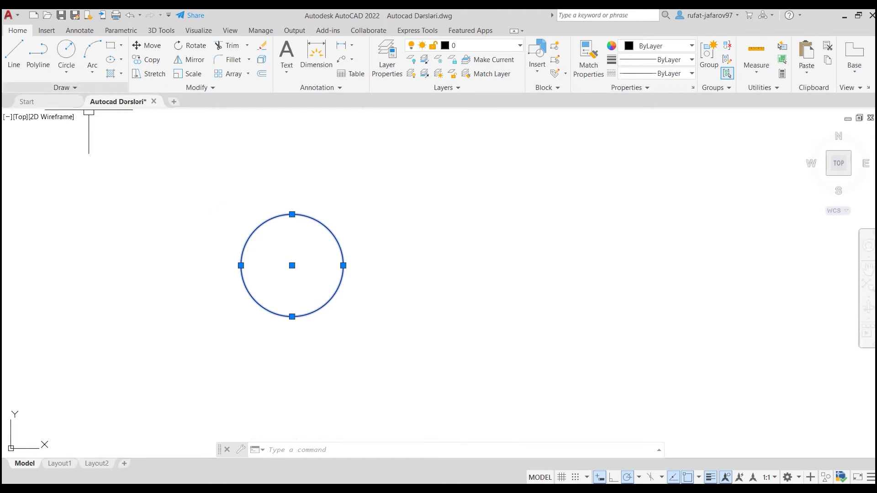
Draw a Center, Diameter circle of diameter 60 to the right of the first.
left_click(67, 71)
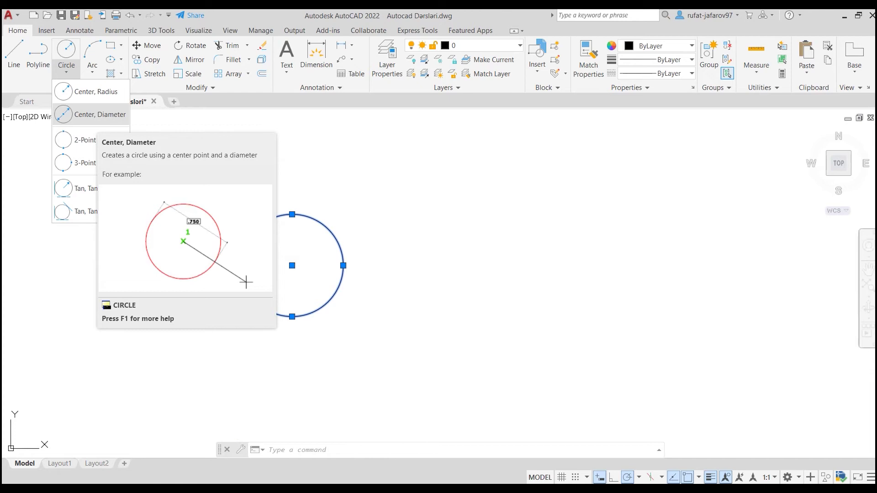
left_click(92, 114)
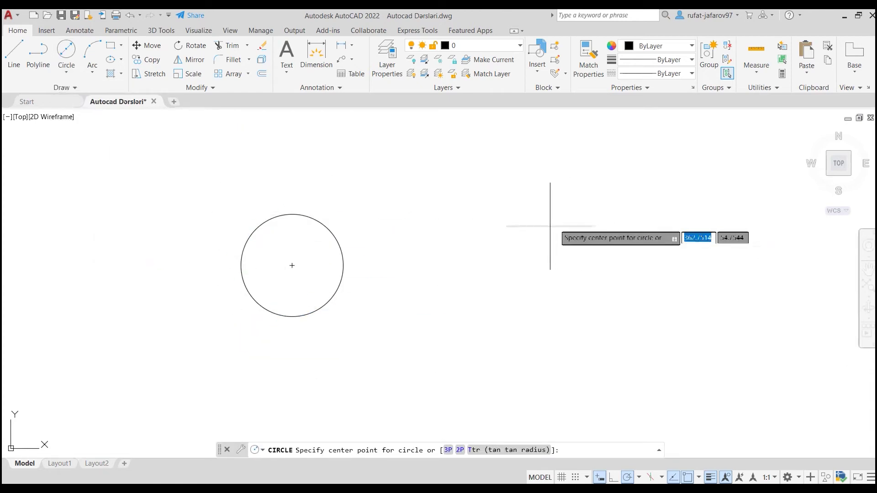
left_click(495, 264)
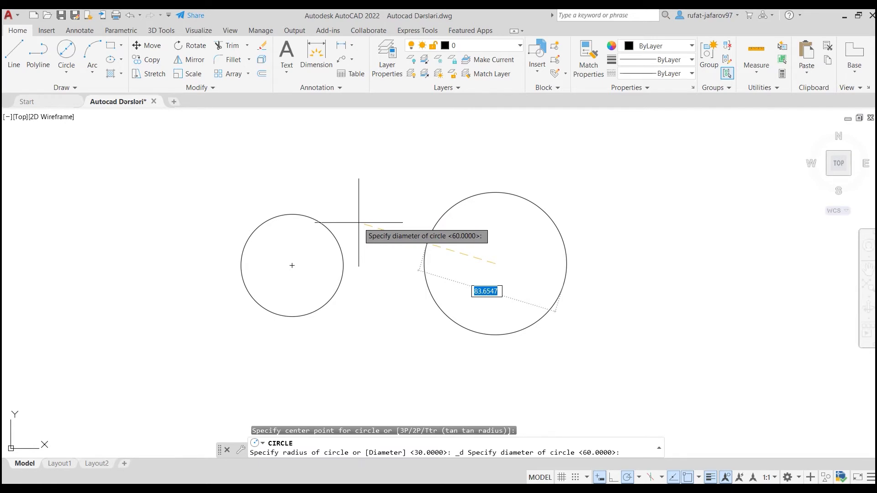
type("60")
key("Return")
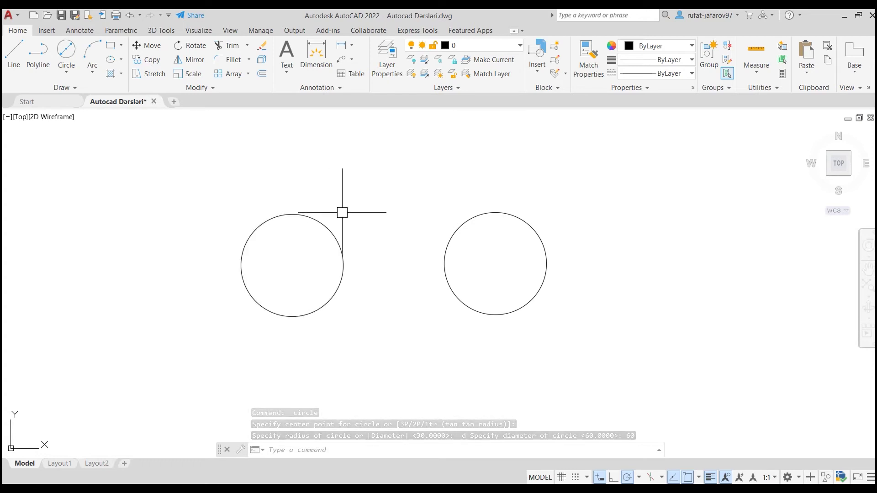
Pan the drawing left to leave empty space right of the two circles.
middle_click_drag(398, 210, 294, 209)
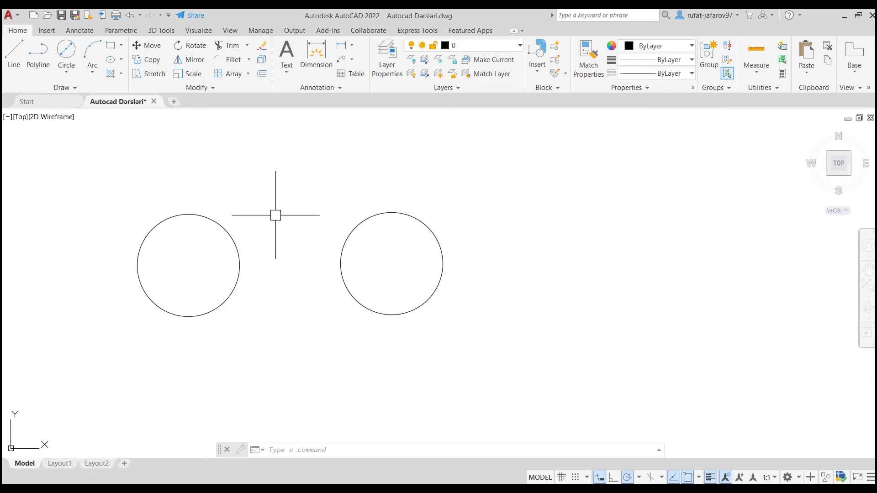
Draw a third circle of diameter 50 on the right, then select it and clear the selection.
left_click(66, 72)
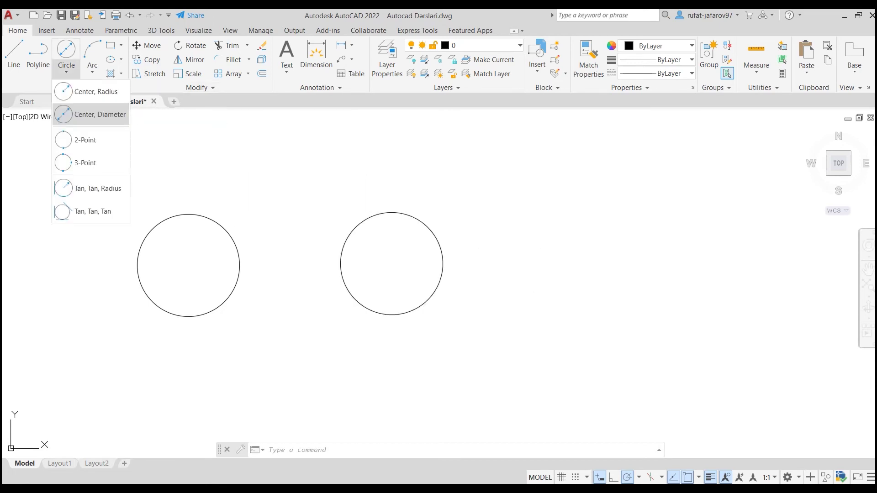
left_click(91, 92)
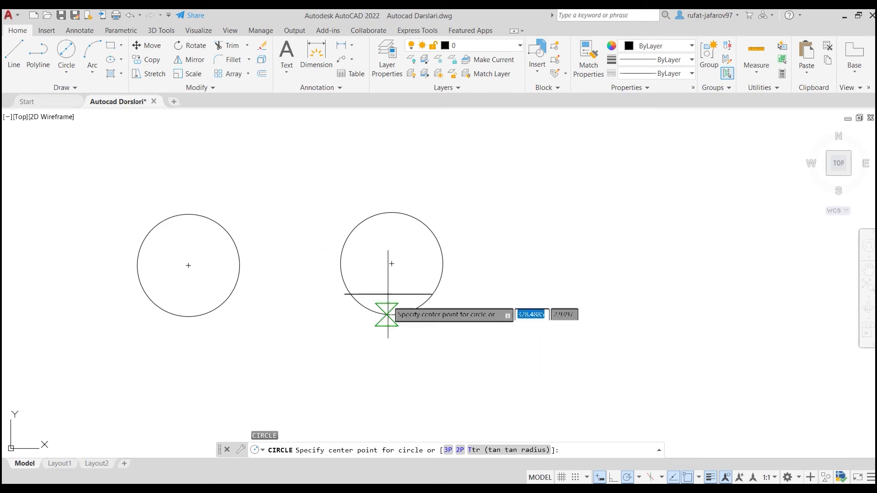
middle_click_drag(578, 263, 469, 252)
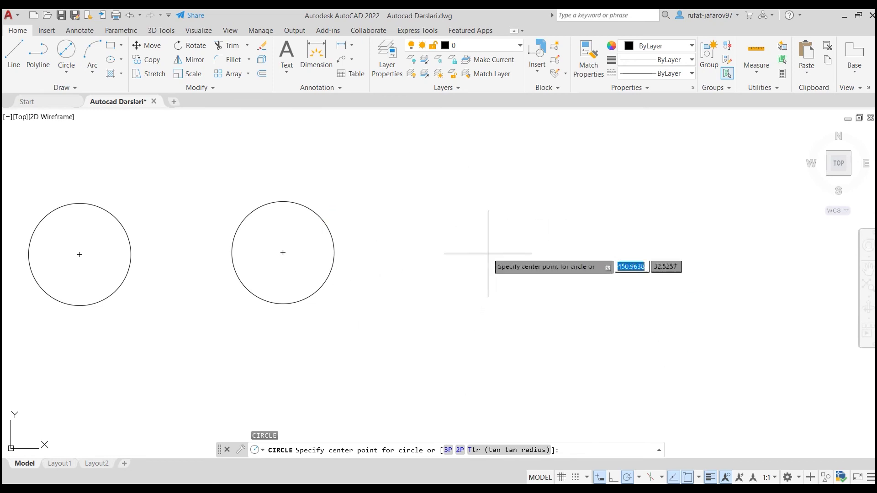
left_click(504, 254)
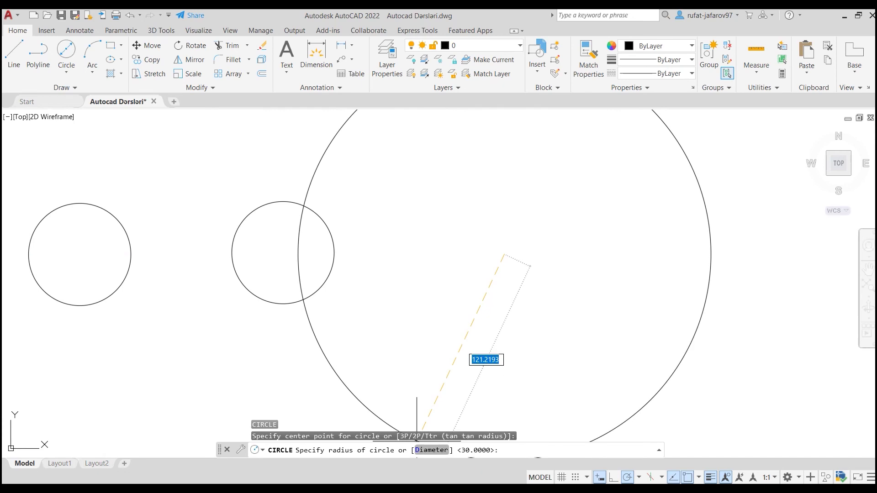
type("d")
key("Return")
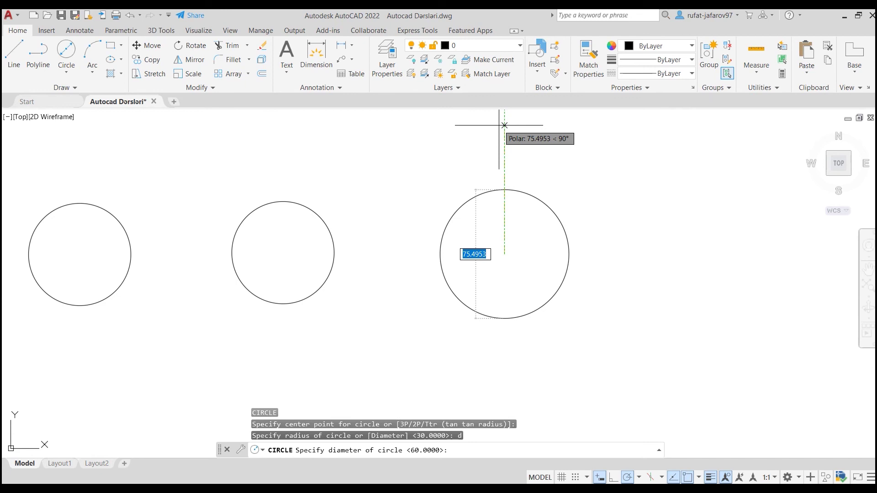
type("50")
key("Return")
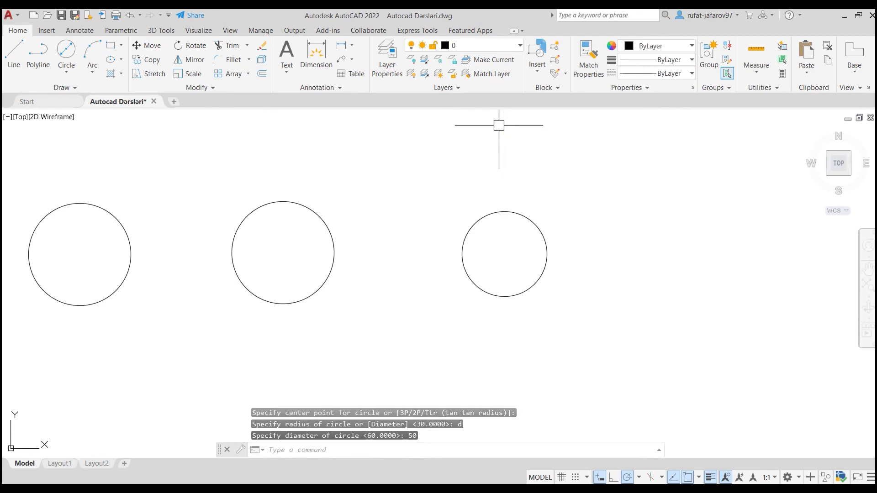
left_click(567, 161)
left_click(497, 238)
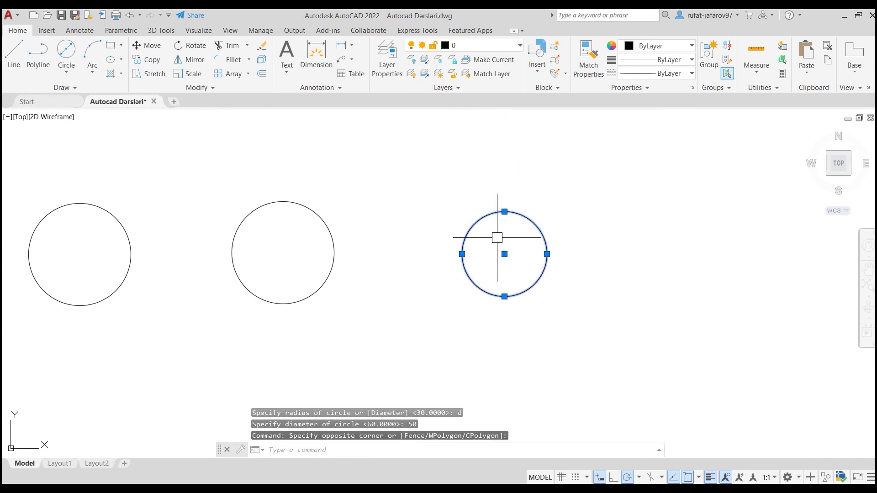
key("Escape")
Pan the view right so the row of three circles is centred.
mouse_move(497, 238)
middle_mouse_down()
mouse_move(442, 236)
mouse_move(480, 228)
middle_mouse_up()
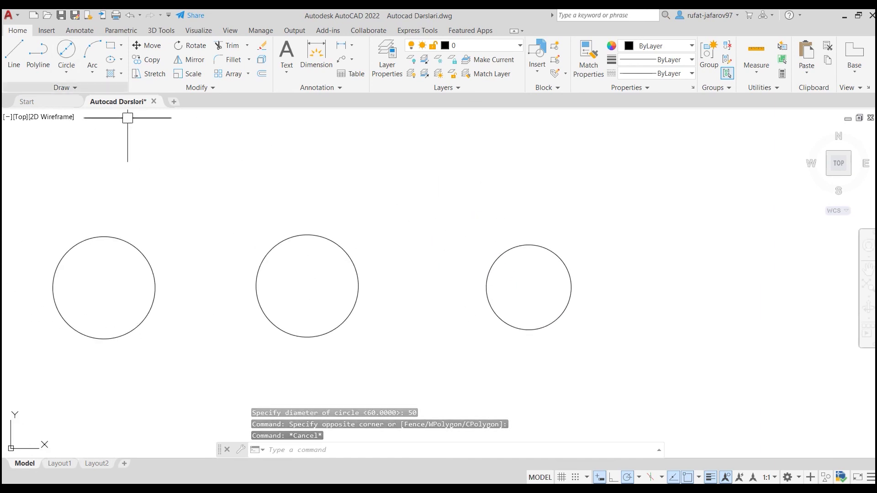
middle_click_drag(395, 226, 494, 226)
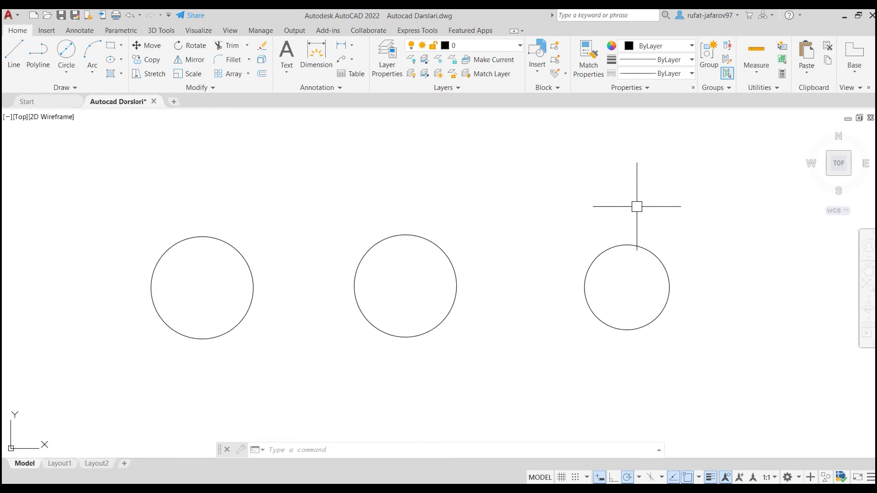